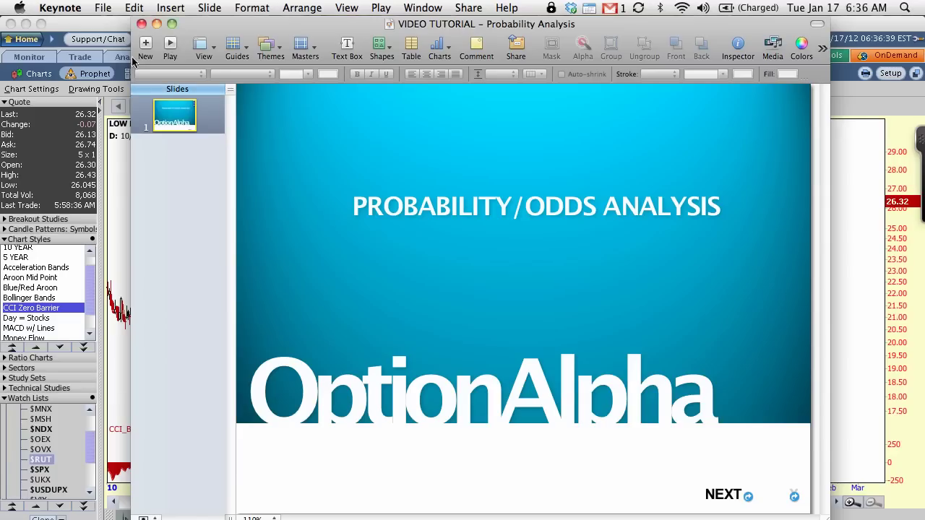
Leave the Keynote slideshow and bring the thinkorswim LOW daily chart to the front.
left_click(115, 172)
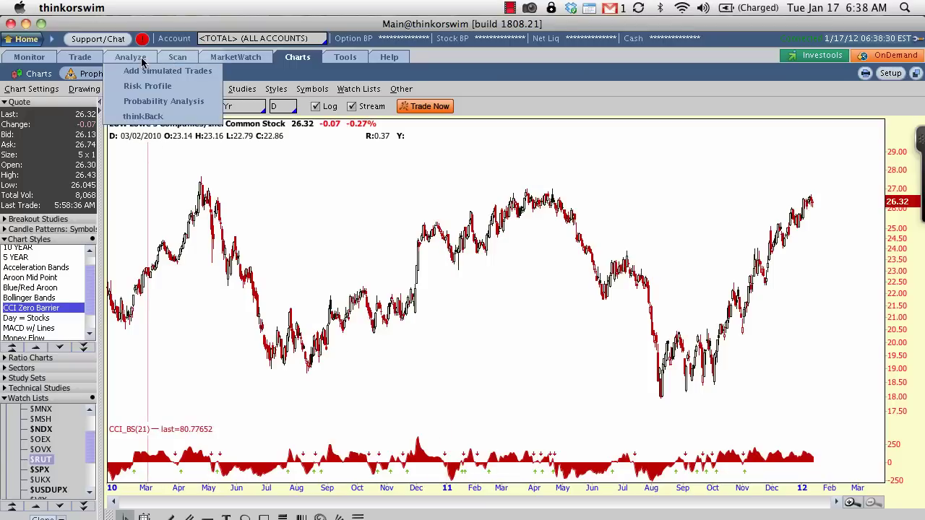
Open LOW's Probability Analysis chart, underline the LOW symbol and arrow the 26.32 start price in red.
left_click(143, 106)
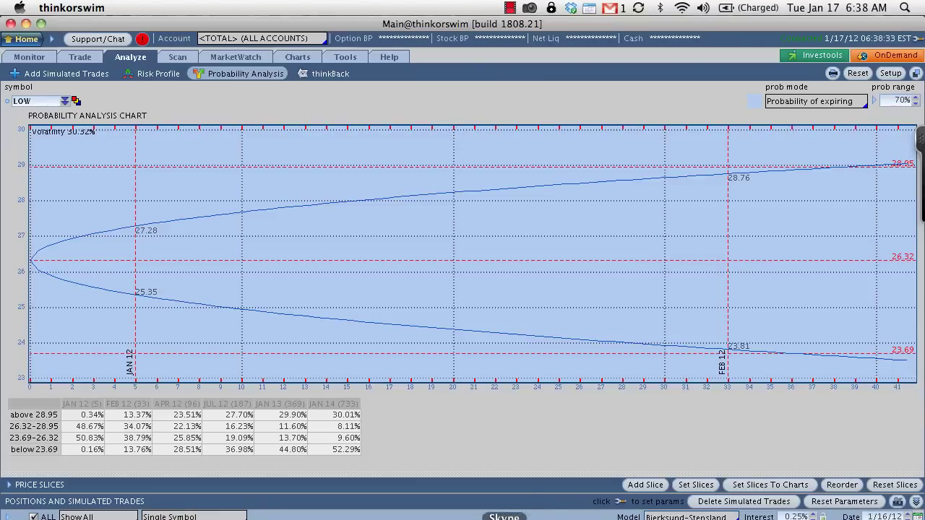
left_click(476, 515)
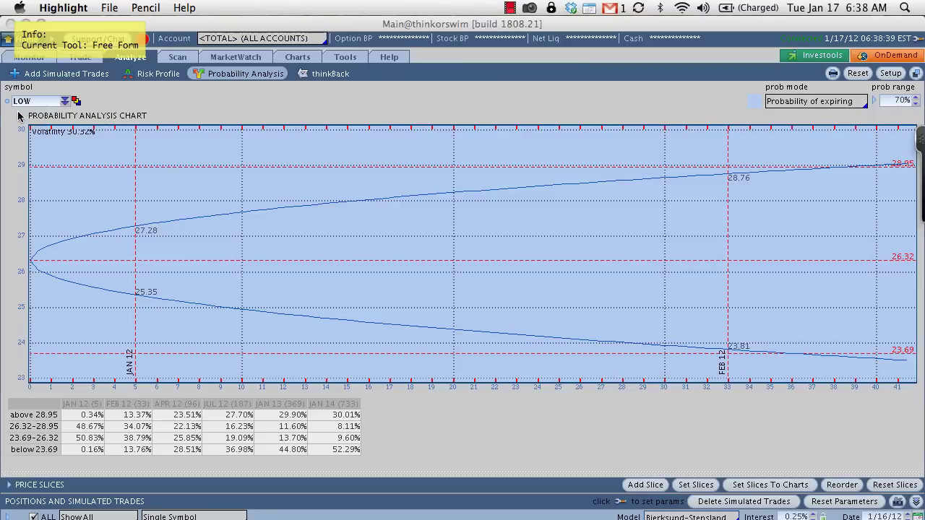
left_click_drag(12, 110, 29, 110)
left_click_drag(12, 260, 18, 264)
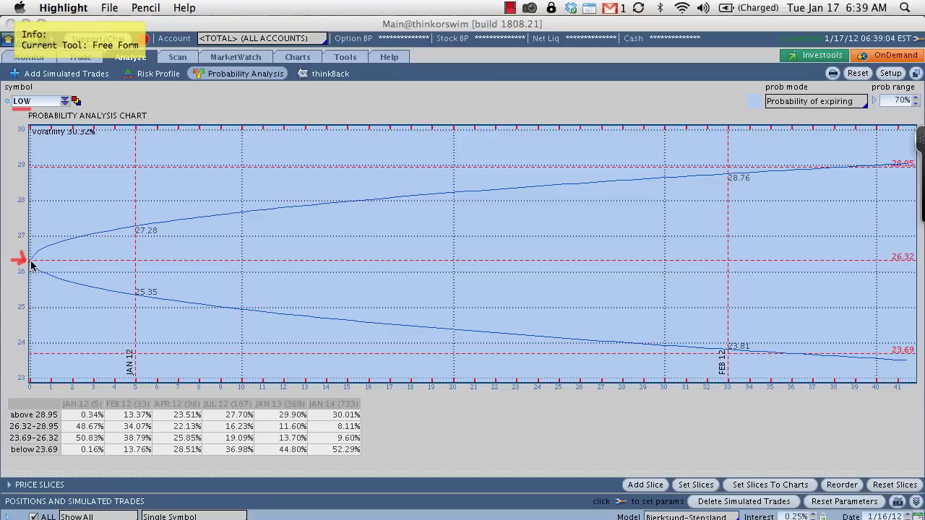
Trace both opening cone curves and mark day 5, JAN 12 and FEB 12 lines in red.
left_click_drag(30, 263, 83, 239)
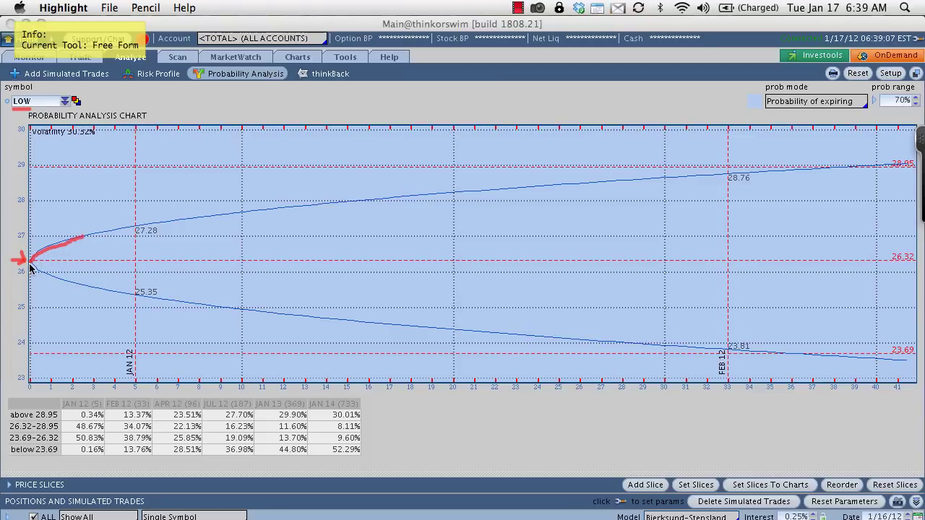
left_click_drag(31, 267, 82, 289)
left_click_drag(131, 392, 144, 391)
left_click_drag(141, 348, 142, 376)
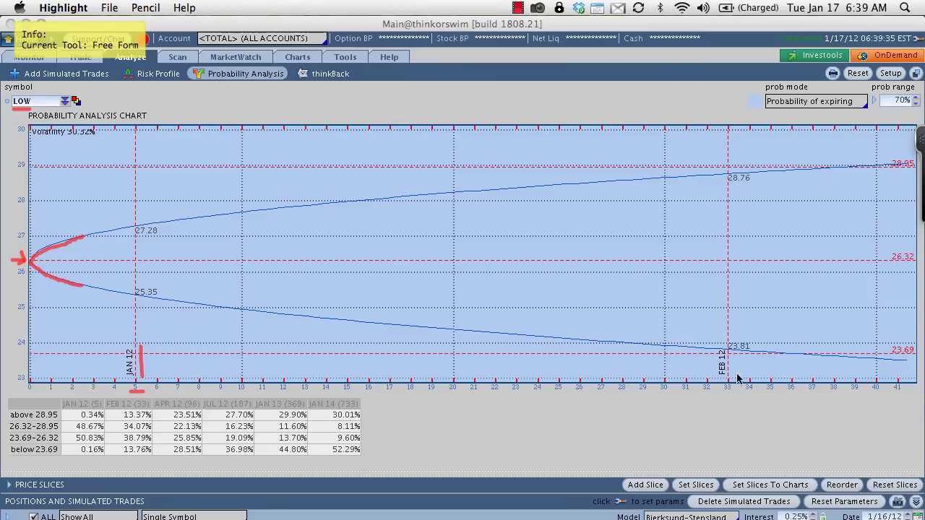
left_click_drag(733, 354, 733, 394)
Underline the JAN 12, JAN 13 and JAN 14 column headers in red.
left_click_drag(63, 408, 99, 410)
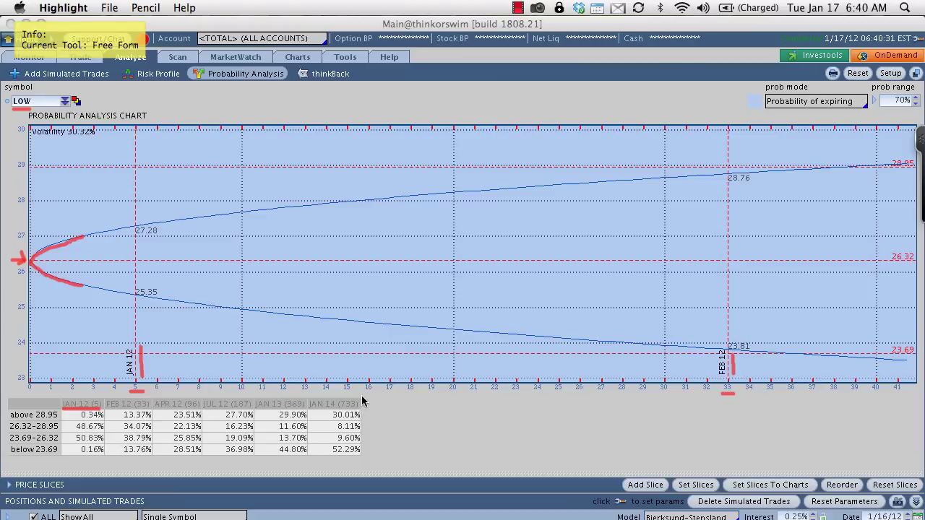
mouse_move(362, 396)
left_mouse_down()
mouse_move(306, 399)
mouse_move(307, 459)
mouse_move(363, 457)
mouse_move(365, 402)
left_mouse_up()
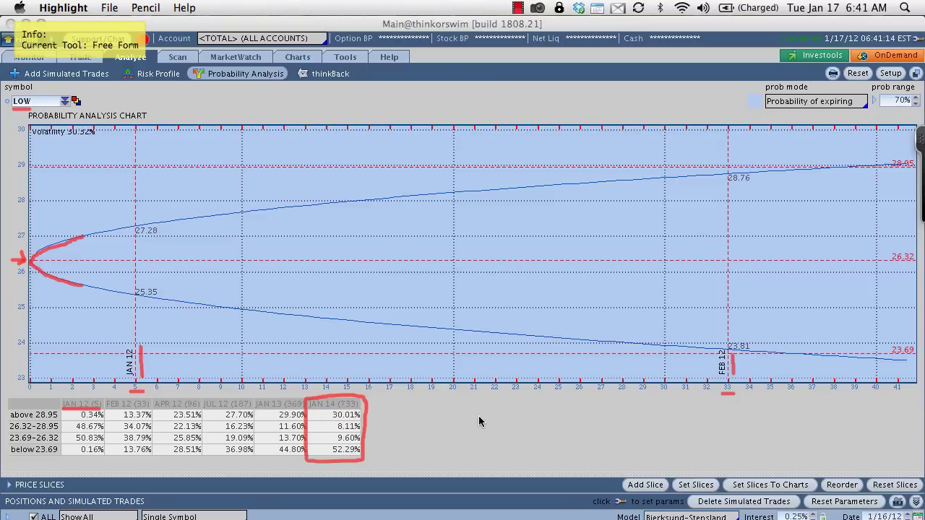
Clear all red marks, then mark the FEB 12 line and circle the 70% prob range with an arrow.
key("super+BackSpace")
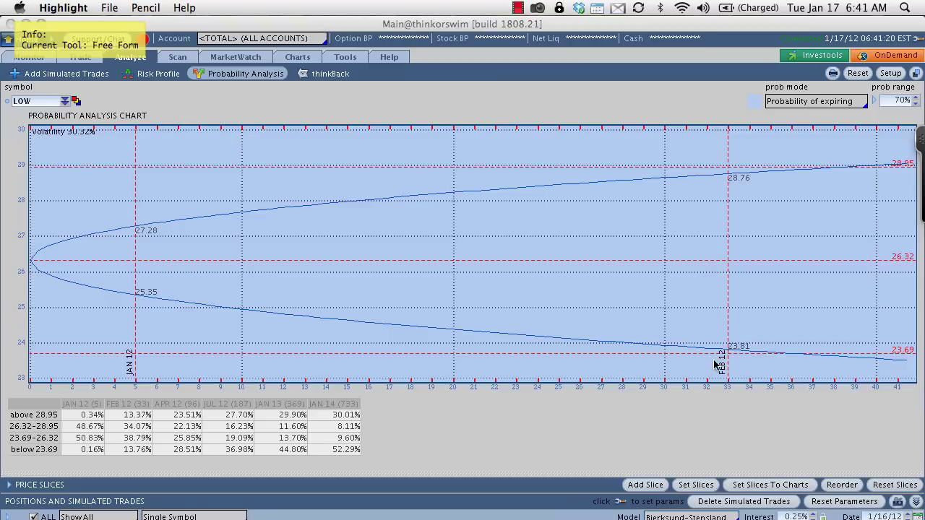
left_click_drag(714, 352, 714, 379)
mouse_move(892, 108)
left_mouse_down()
mouse_move(918, 108)
mouse_move(920, 97)
mouse_move(898, 95)
mouse_move(894, 105)
left_mouse_up()
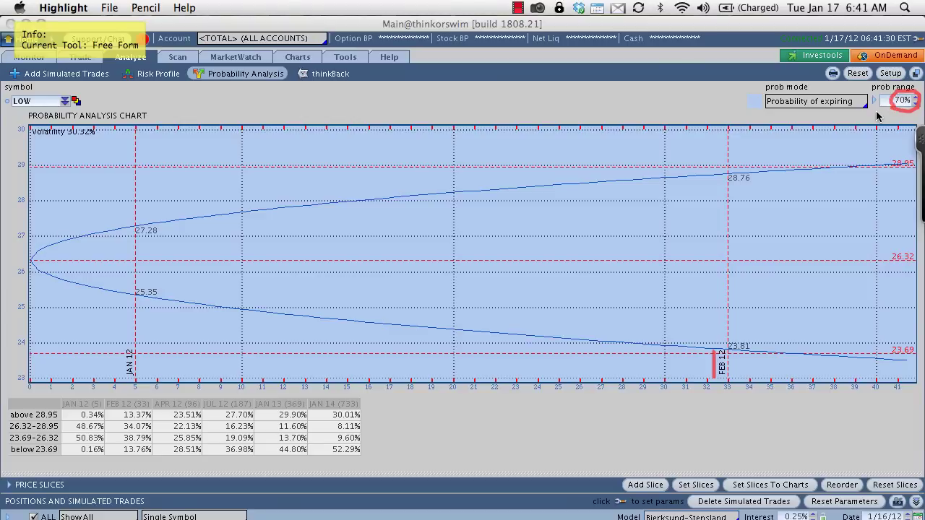
mouse_move(807, 143)
left_mouse_down()
mouse_move(898, 109)
mouse_move(889, 134)
left_mouse_up()
Hatch the 70% probability cone with seven slanted red strokes.
left_click_drag(191, 224, 160, 296)
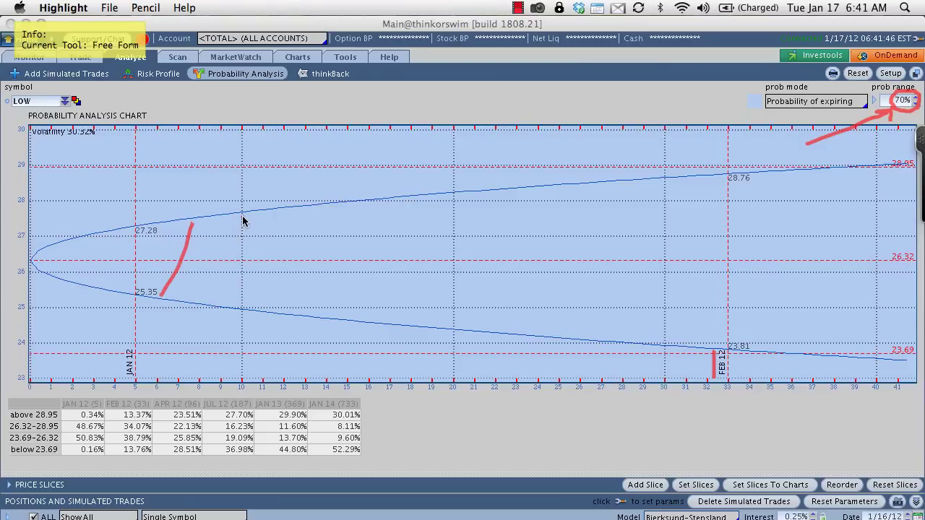
left_click_drag(242, 215, 219, 298)
left_click_drag(296, 208, 260, 311)
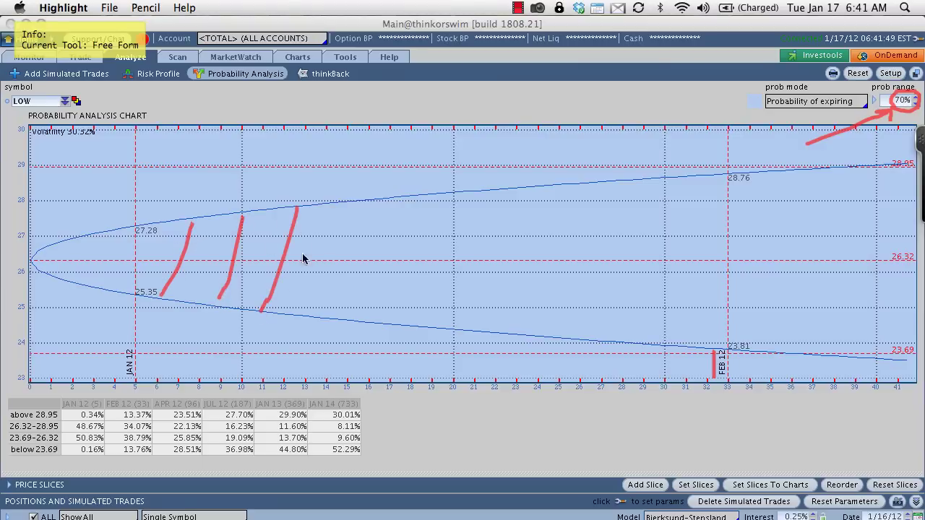
left_click_drag(355, 204, 311, 310)
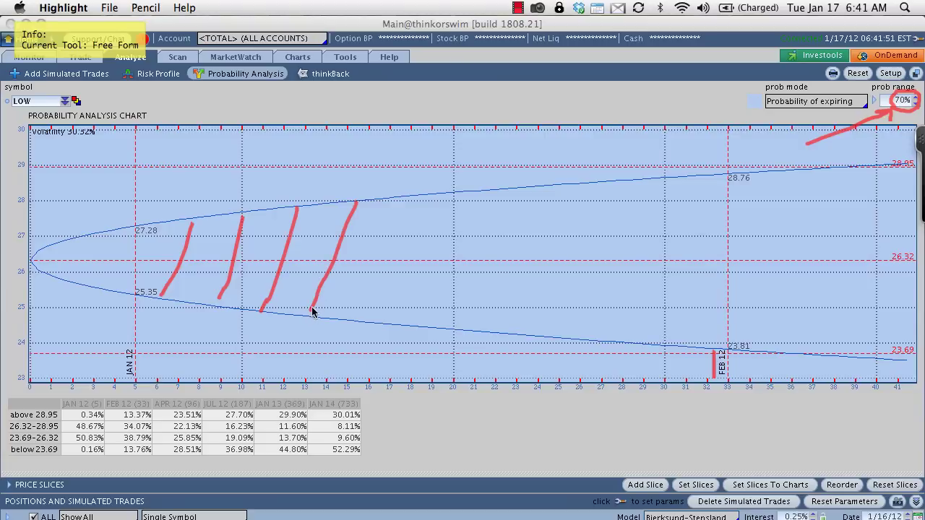
mouse_move(413, 201)
left_mouse_down()
mouse_move(392, 286)
mouse_move(367, 312)
left_mouse_up()
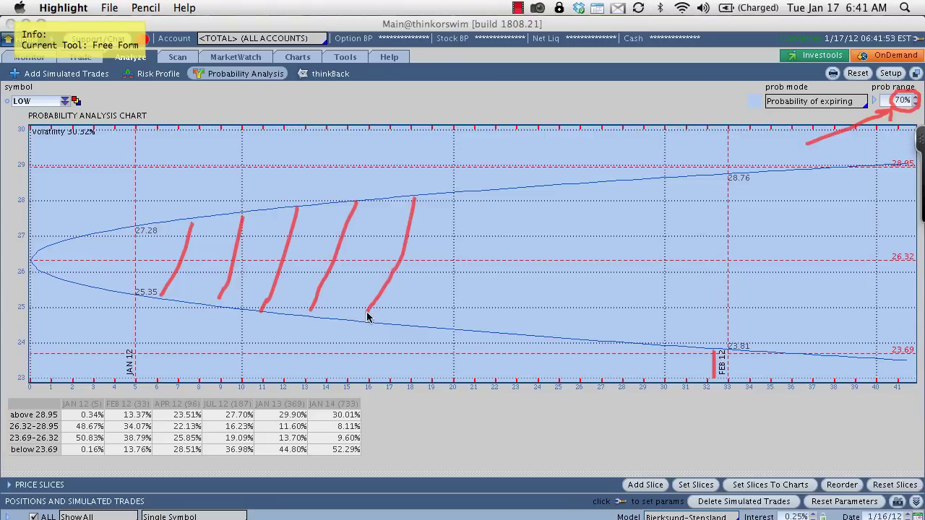
left_click(480, 198)
left_click_drag(480, 203, 439, 319)
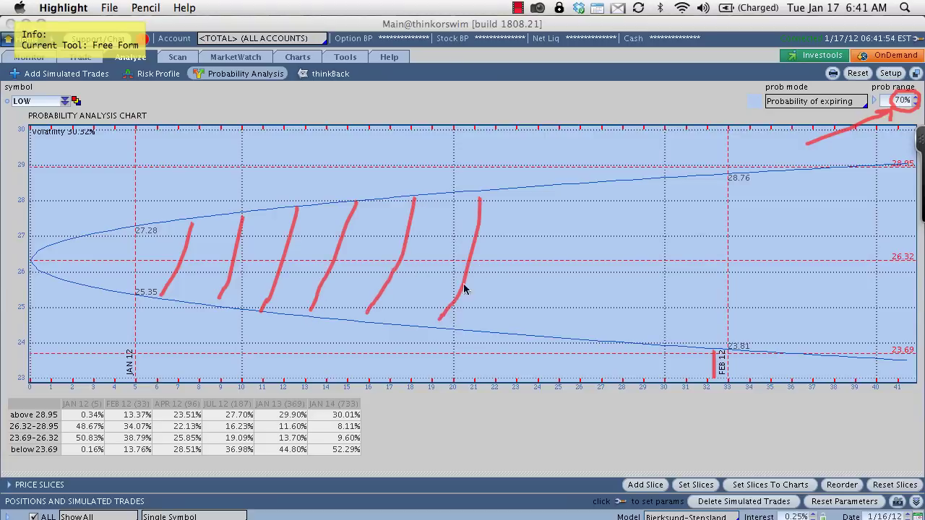
mouse_move(532, 196)
left_mouse_down()
mouse_move(519, 284)
mouse_move(501, 318)
left_mouse_up()
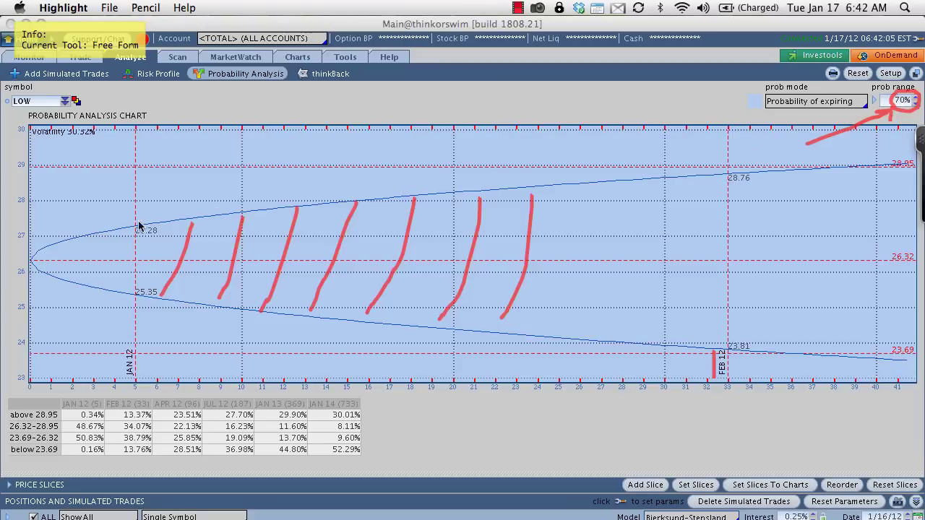
Trace the cone's upper and lower edges in red.
left_click_drag(32, 258, 196, 187)
left_click_drag(260, 181, 563, 112)
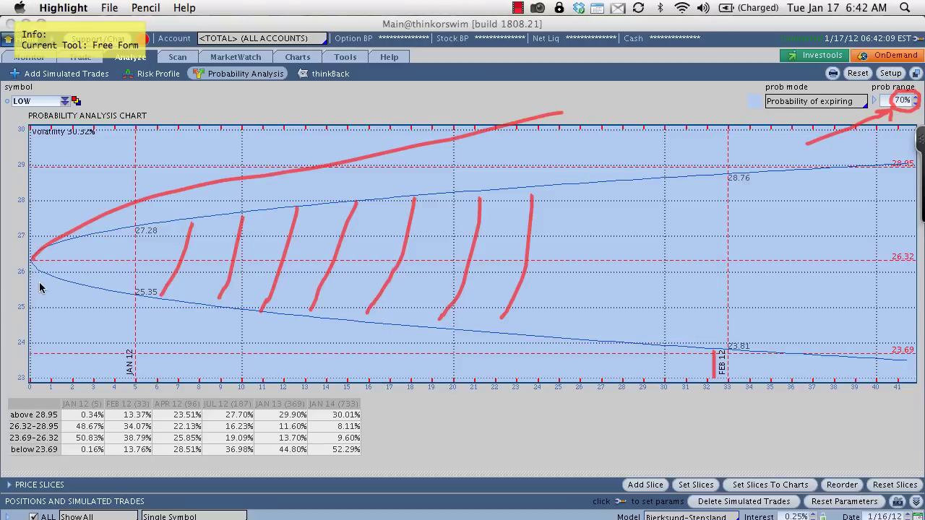
mouse_move(34, 269)
left_mouse_down()
mouse_move(45, 283)
mouse_move(213, 352)
mouse_move(496, 396)
left_mouse_up()
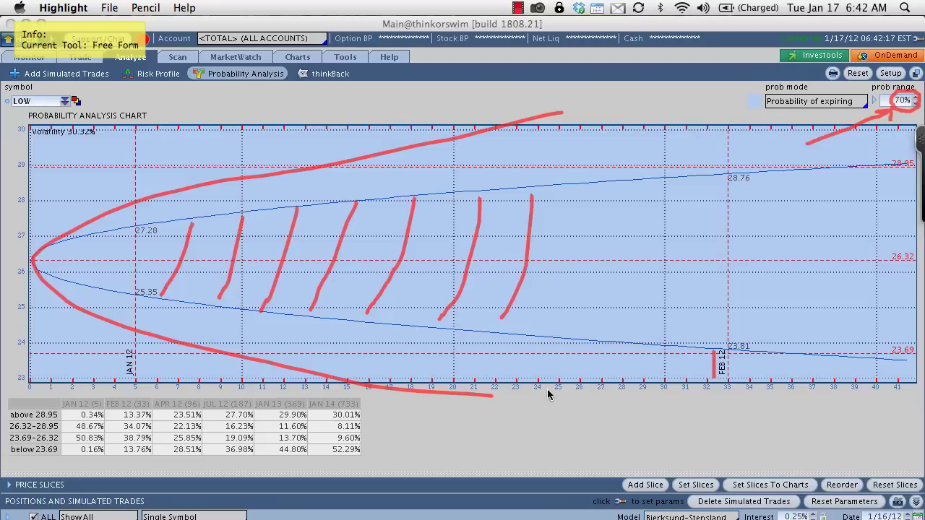
Clear the marks, then X the 28.76 point on FEB 12, underline its upper curve and 70%.
key("Escape")
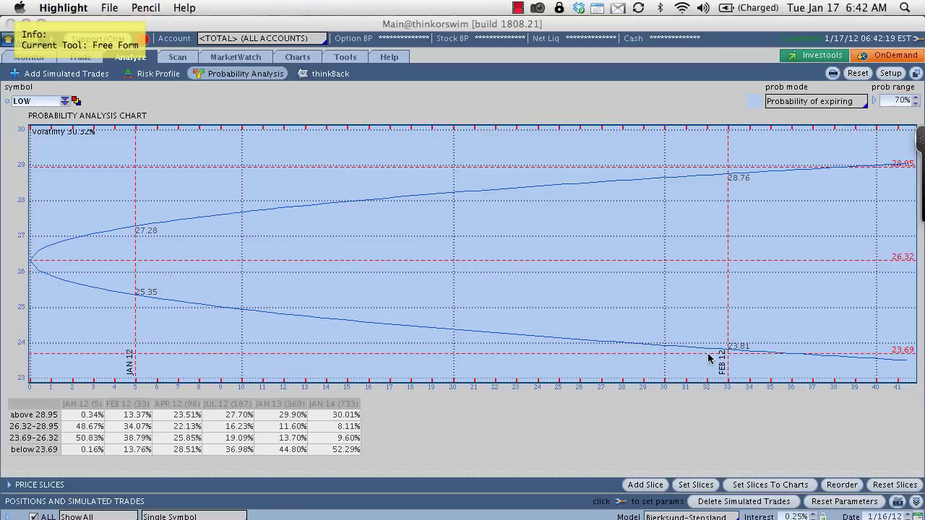
left_click_drag(710, 349, 718, 381)
left_click_drag(737, 157, 720, 173)
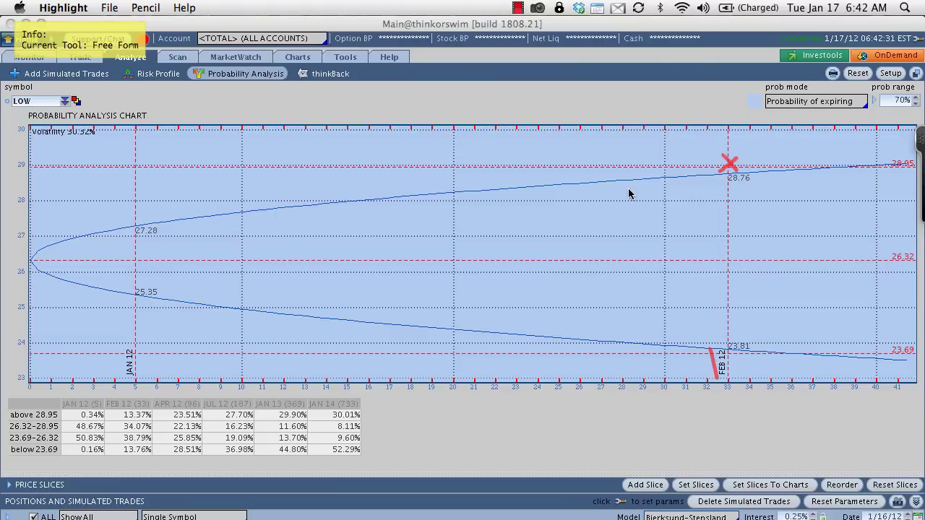
left_click_drag(579, 186, 773, 175)
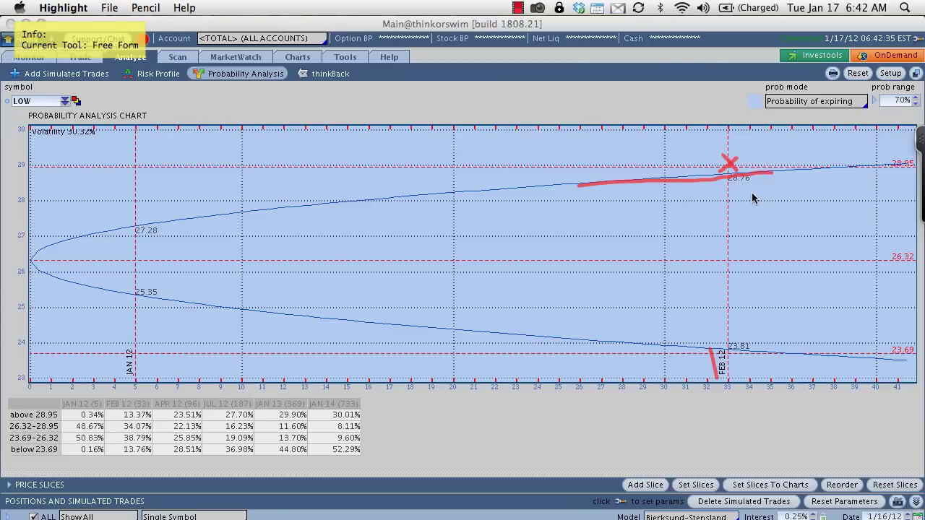
left_click_drag(730, 185, 755, 189)
left_click_drag(891, 108, 908, 108)
Handwrite a red dash and '28' beneath the 28.76 label on the FEB 12 line.
mouse_move(716, 201)
left_mouse_down()
mouse_move(753, 202)
mouse_move(756, 210)
mouse_move(762, 203)
mouse_move(764, 211)
mouse_move(772, 204)
left_mouse_up()
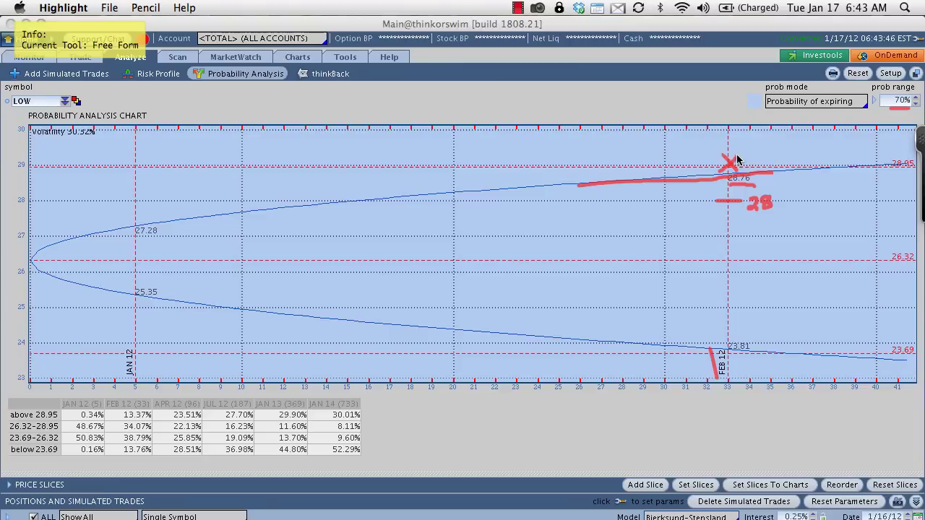
Clear the red annotations and change the probability range to 85%.
key("Escape")
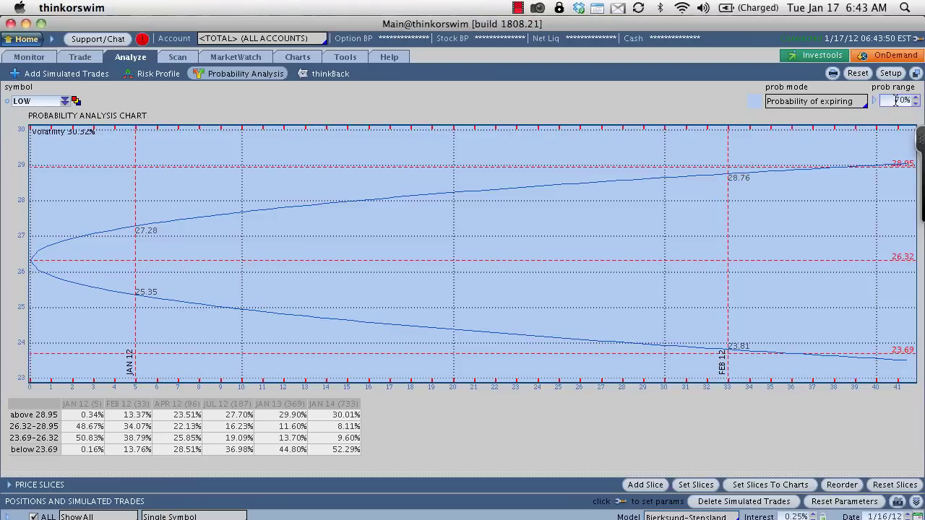
double_click(900, 101)
type("85")
key("Return")
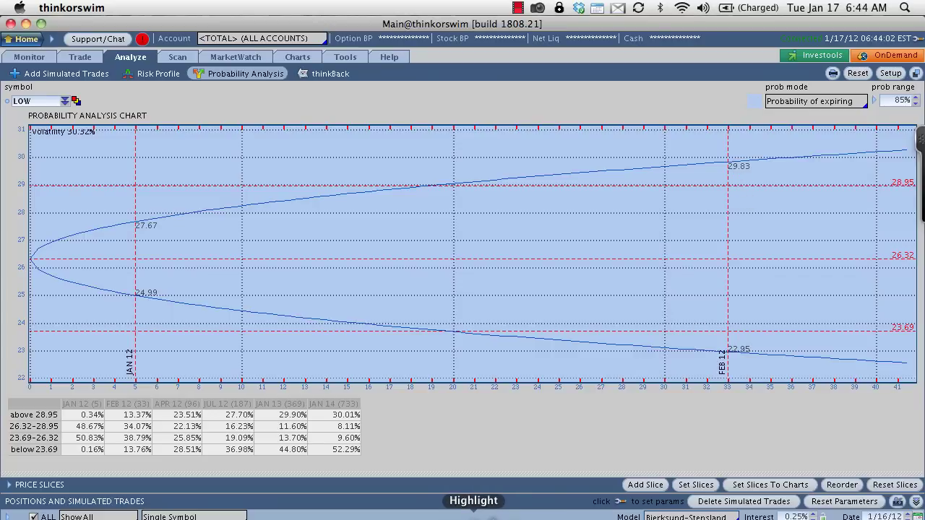
Draw a red bar at 29.83 on the FEB 12 line and an arrow down toward the lower curve.
key("ctrl+shift+h")
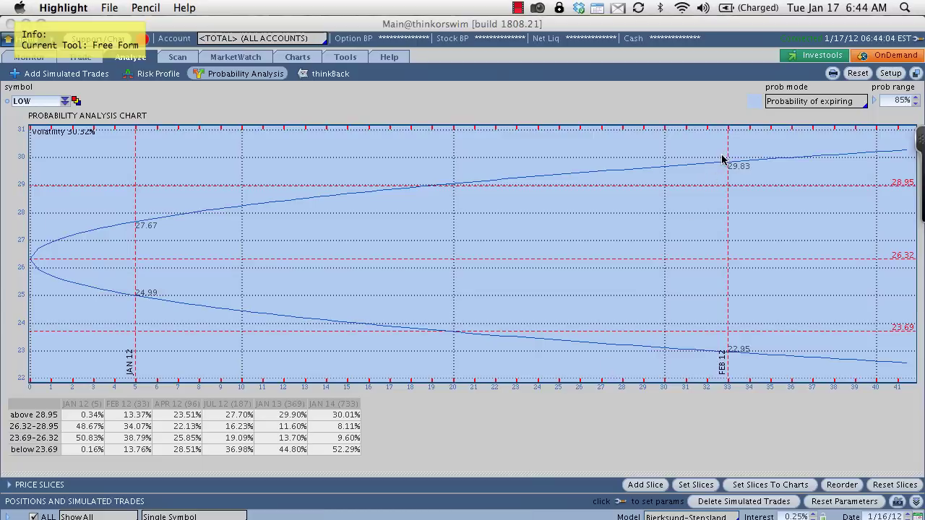
left_click_drag(719, 156, 735, 157)
mouse_move(721, 168)
left_mouse_down()
mouse_move(717, 312)
mouse_move(712, 302)
mouse_move(720, 315)
mouse_move(725, 306)
left_mouse_up()
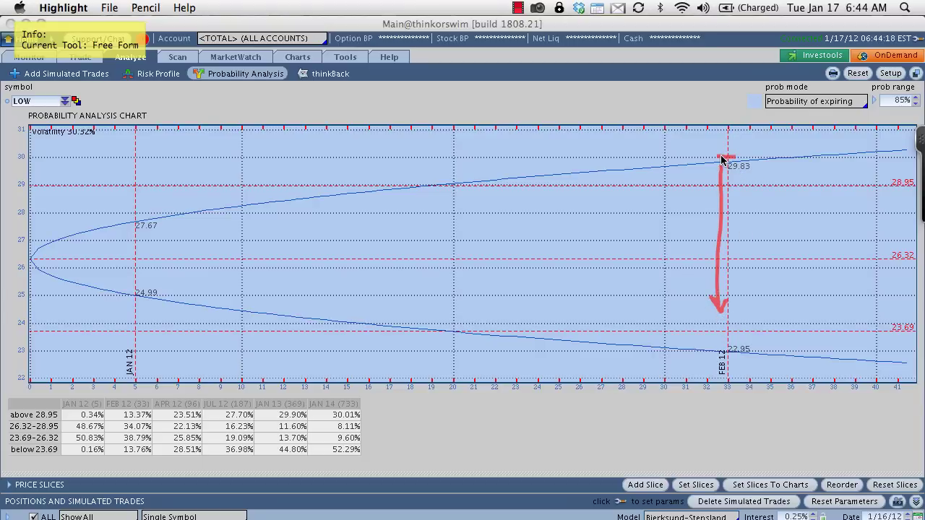
left_click_drag(719, 156, 737, 160)
Circle the '33' day label under the FEB 12 line in red.
mouse_move(731, 381)
left_mouse_down()
mouse_move(721, 389)
mouse_move(725, 405)
mouse_move(740, 392)
mouse_move(730, 381)
left_mouse_up()
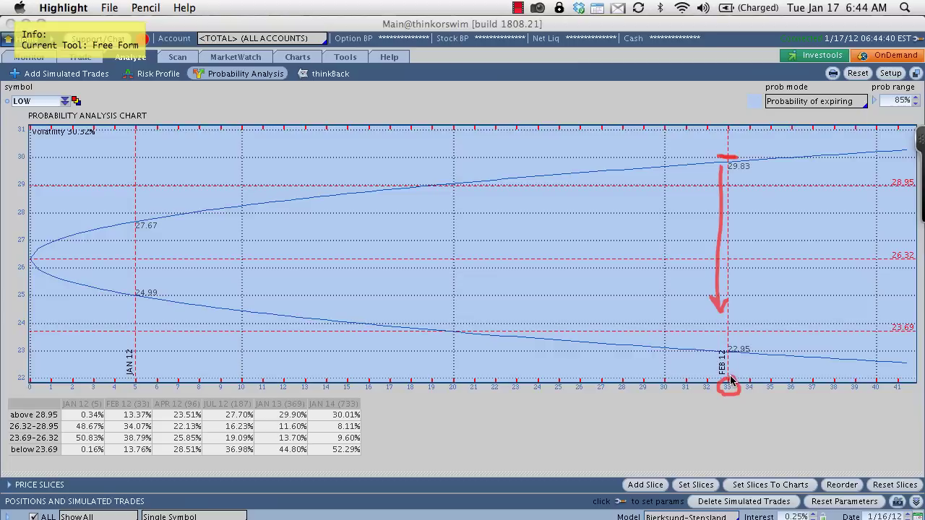